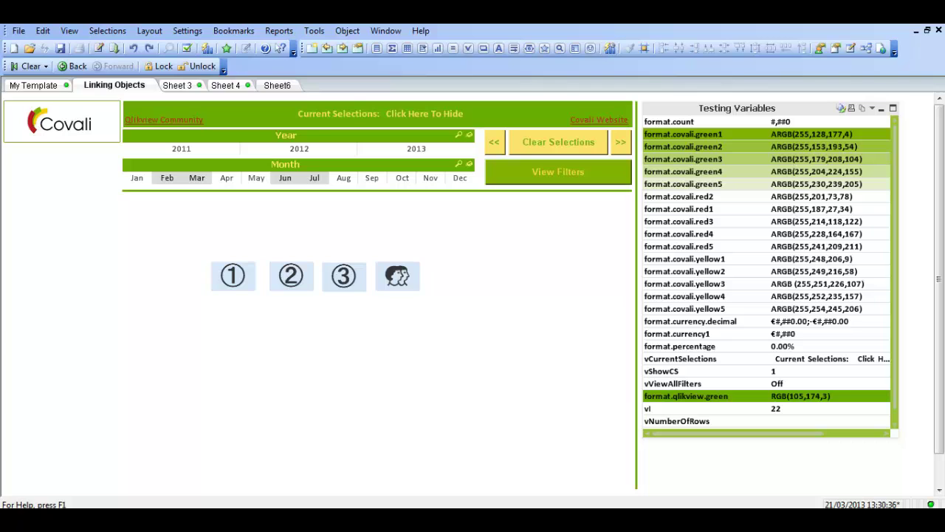
Close the minimized Character Map window and bring up the Windows Start menu search.
left_click(256, 429)
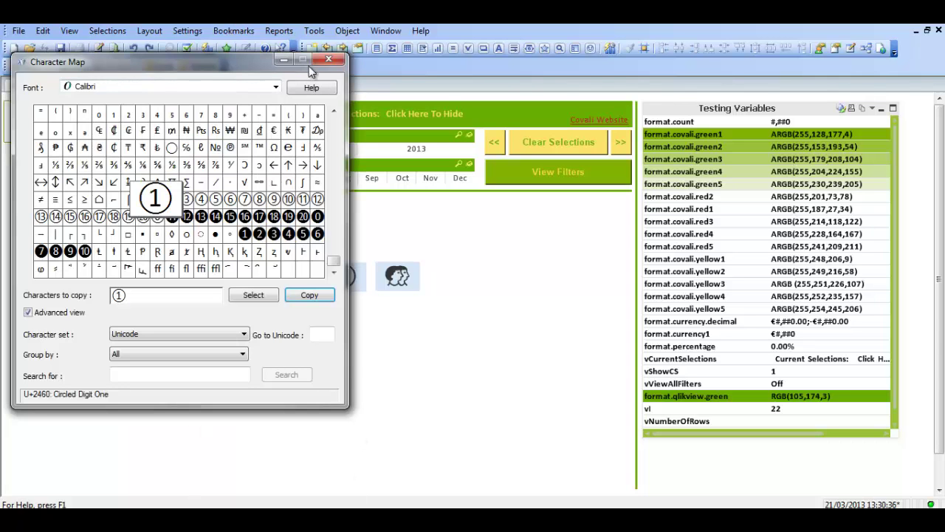
left_click(330, 61)
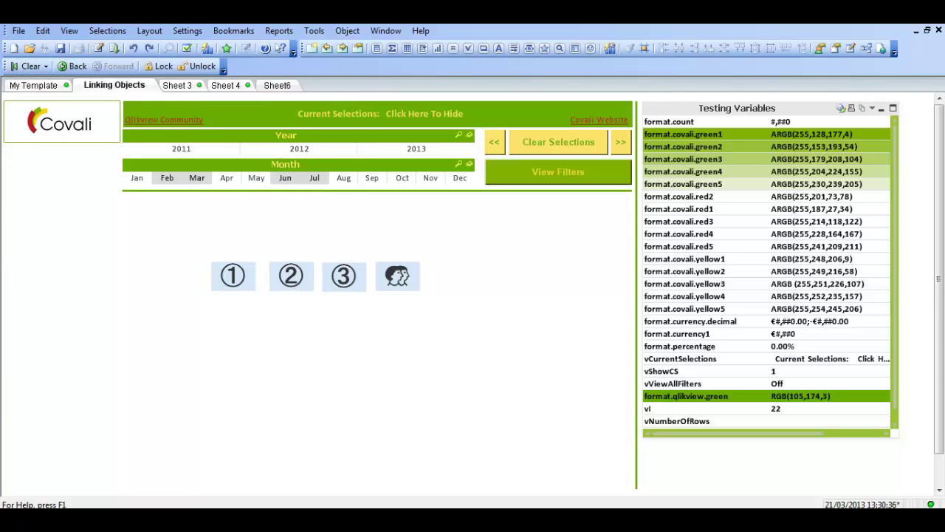
key("super")
Search the Start menu for CHAR.
type("CHAR")
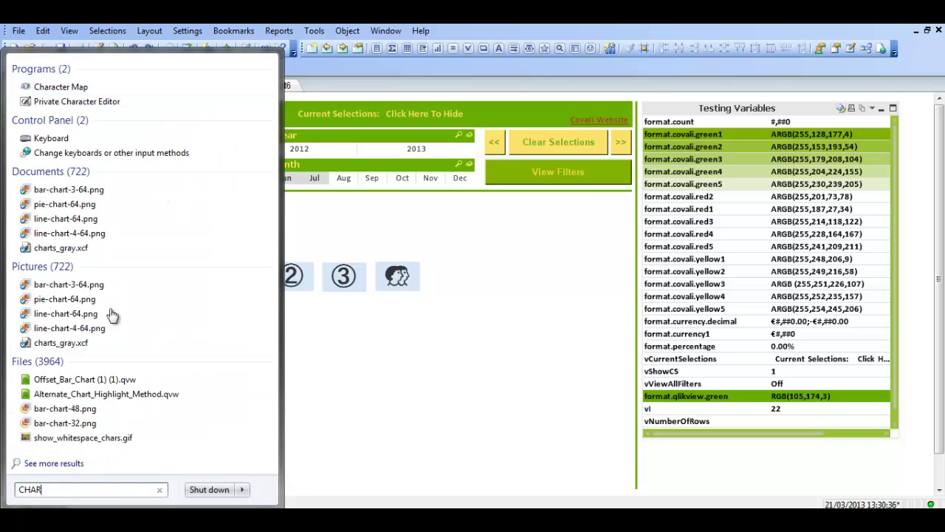
Launch Character Map and copy the Negative Circled Number Eleven character (U+24EB).
left_click(83, 92)
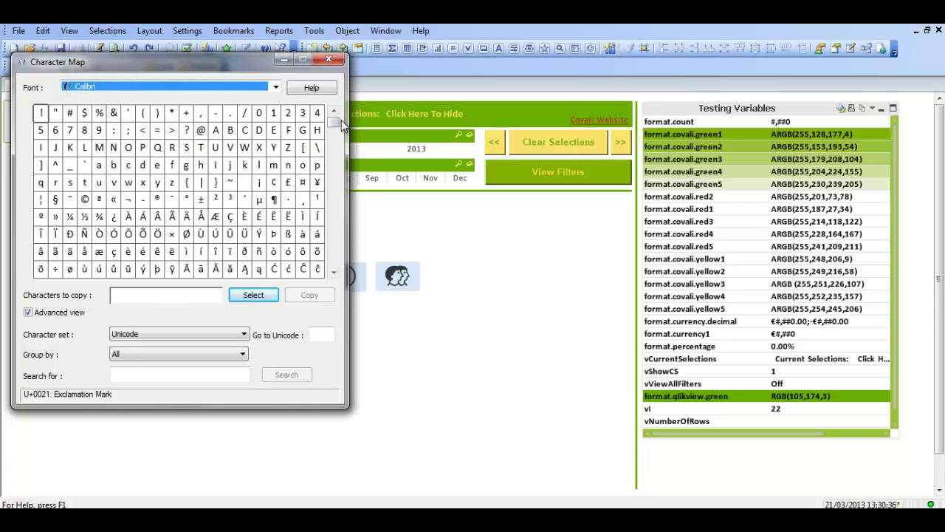
left_click_drag(340, 124, 341, 303)
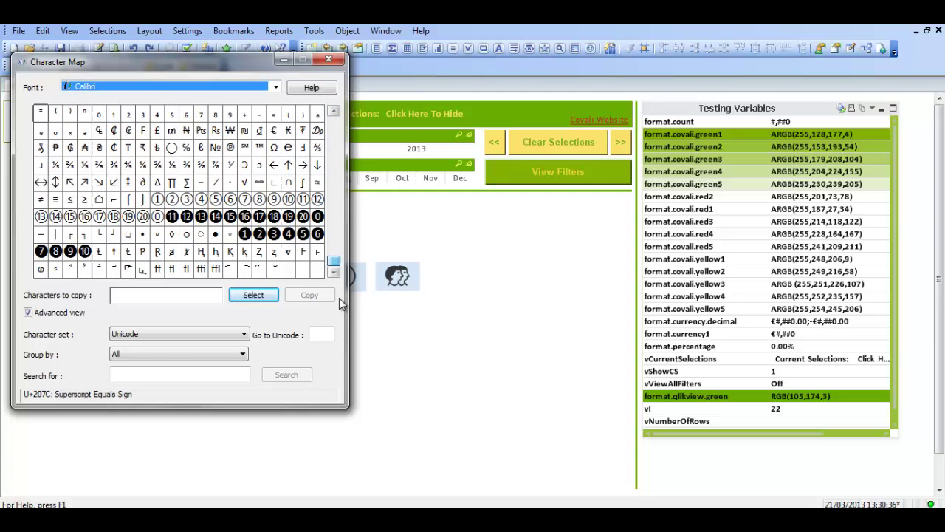
left_click(171, 217)
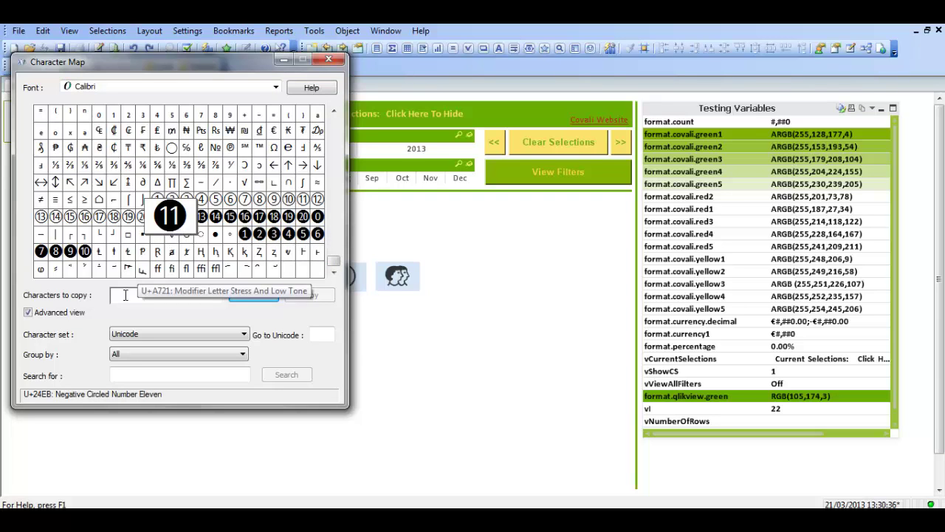
left_click(247, 298)
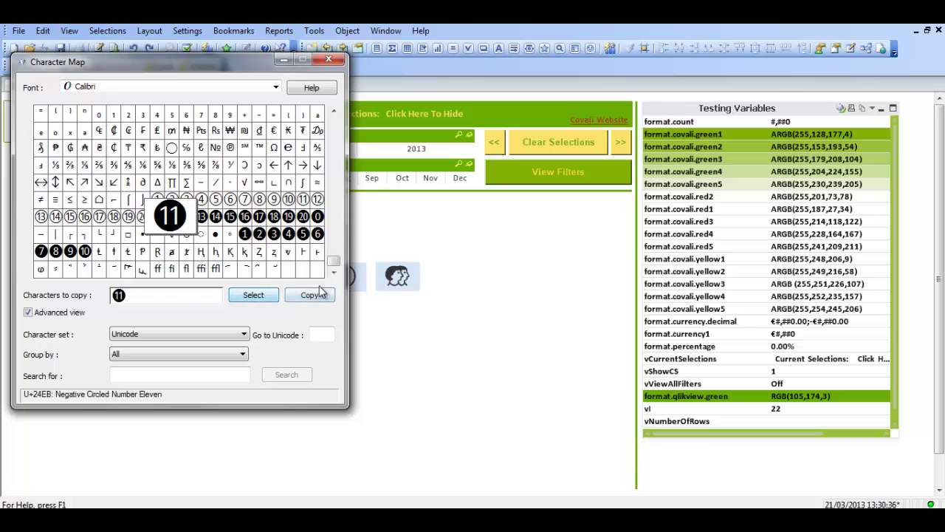
left_click(317, 300)
Paste the circled-eleven character as the fourth text object's text, then reopen its properties.
left_click(482, 244)
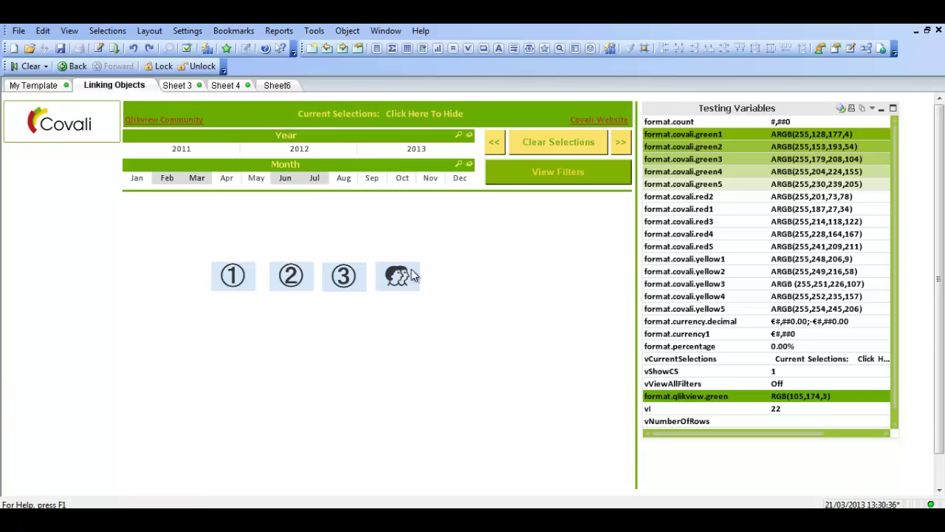
right_click(401, 276)
left_click(434, 276)
left_click(274, 103)
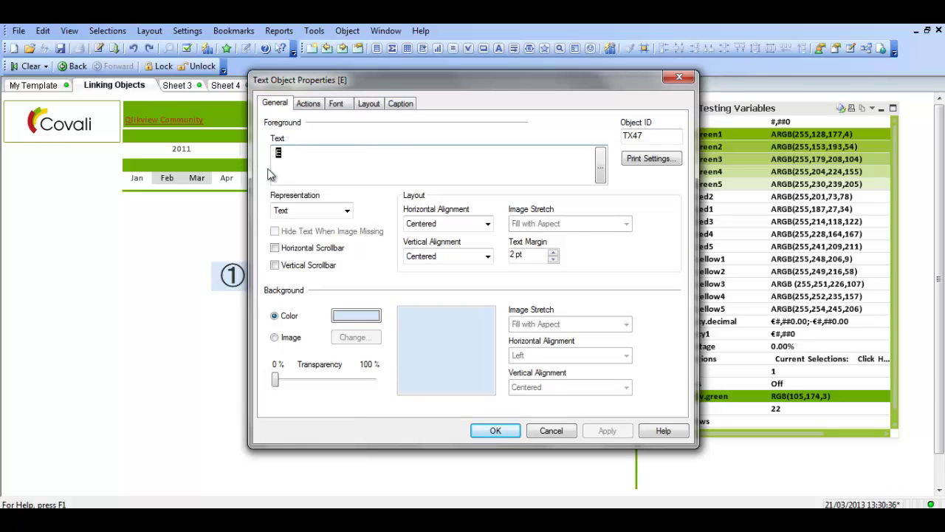
right_click(297, 170)
left_click(340, 206)
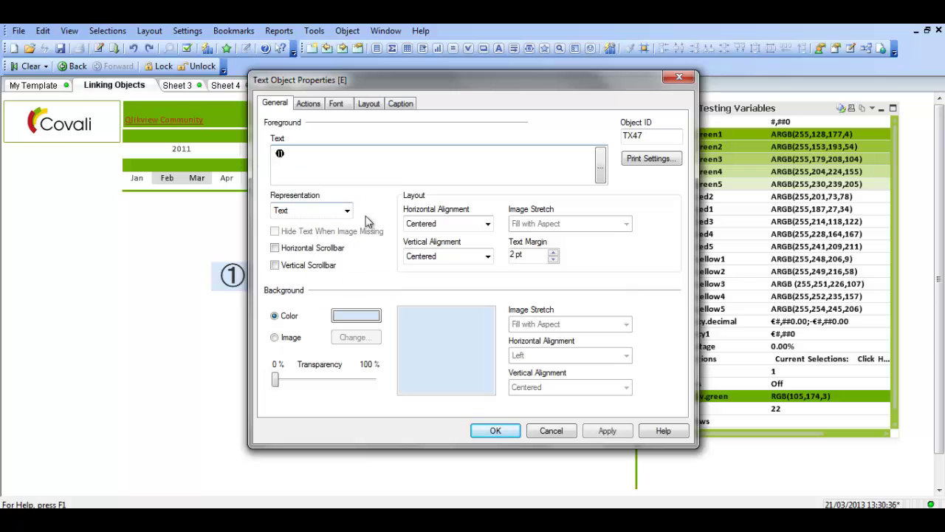
left_click(494, 430)
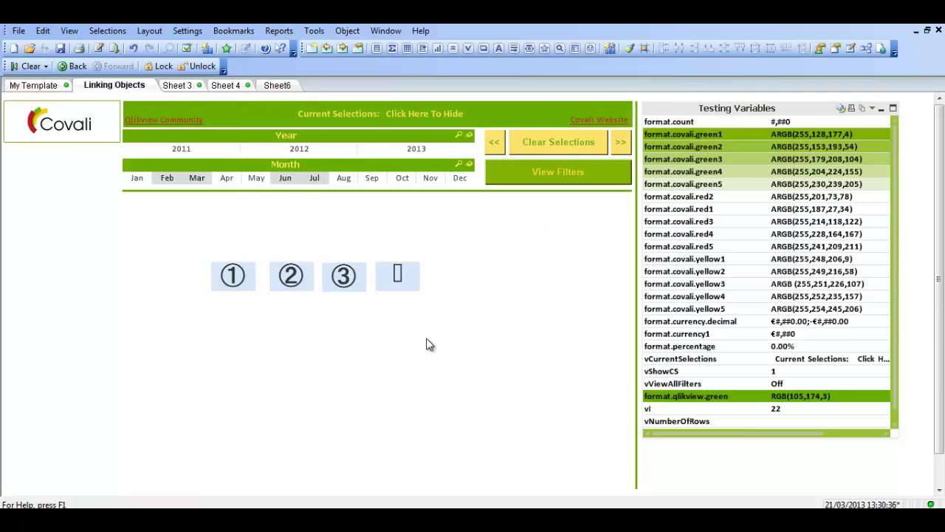
right_click(392, 279)
left_click(428, 281)
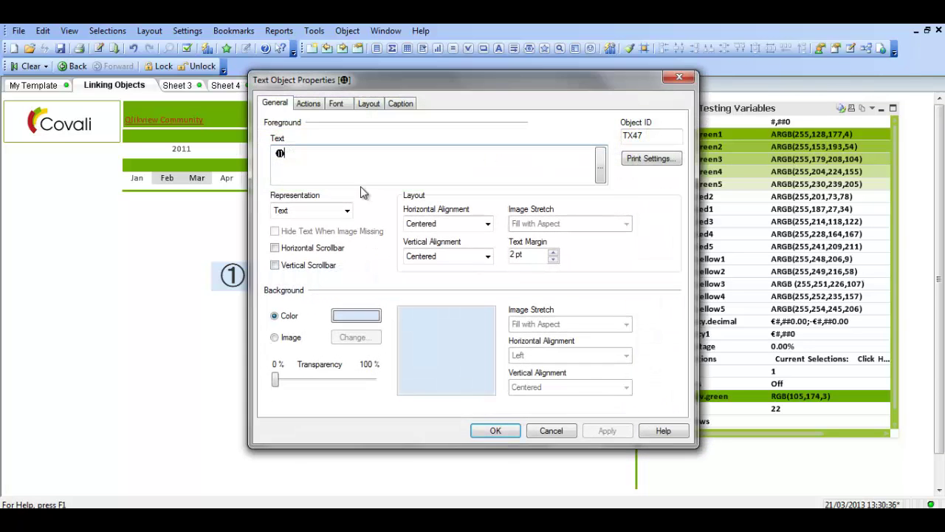
Set the eleven object's font to Calibri.
left_click(338, 103)
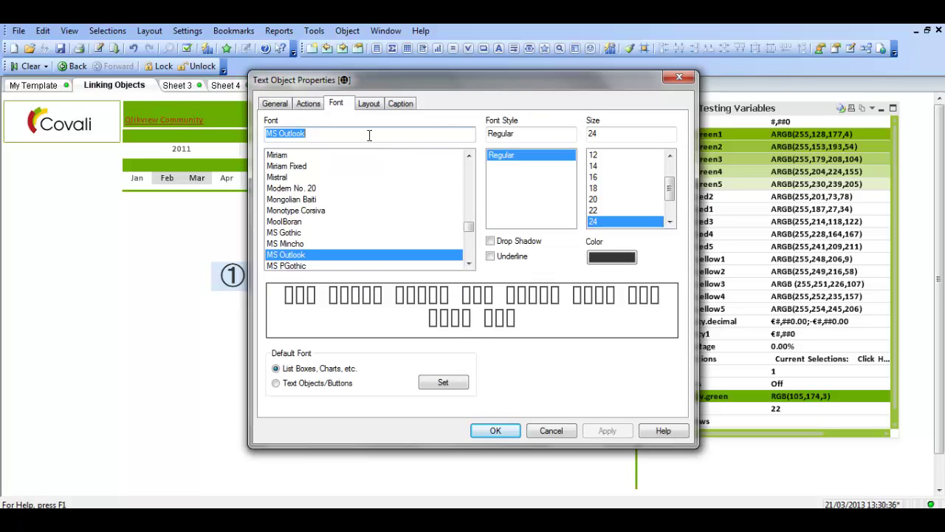
type("CA")
left_click(342, 155)
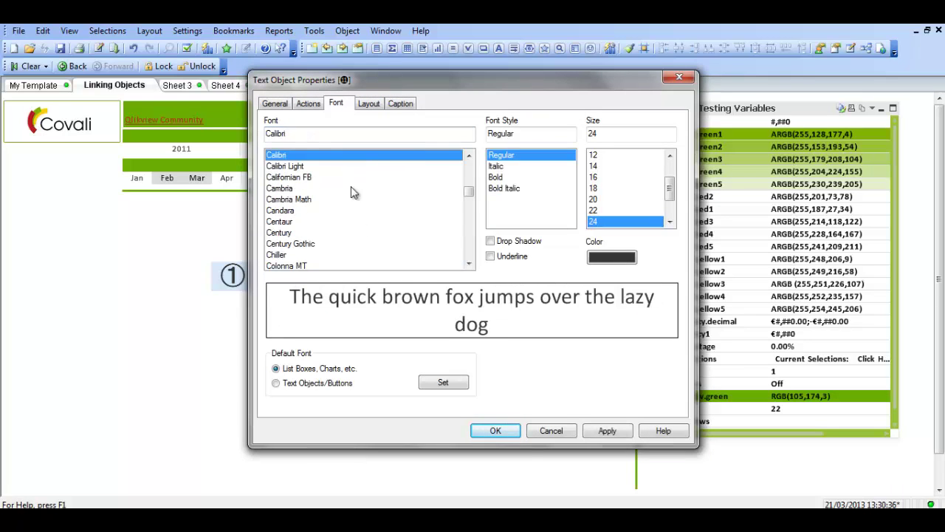
left_click(494, 431)
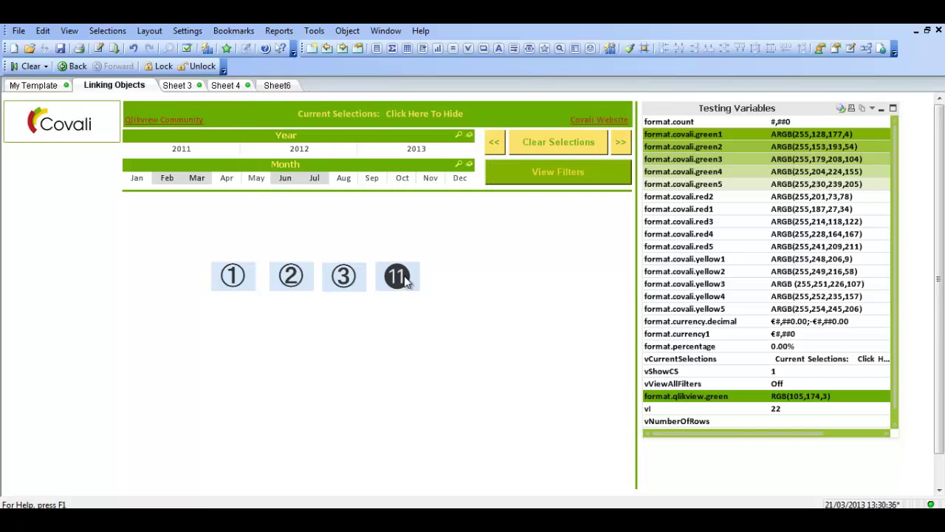
Give the eleven object a dark green text colour.
right_click(396, 276)
left_click(426, 283)
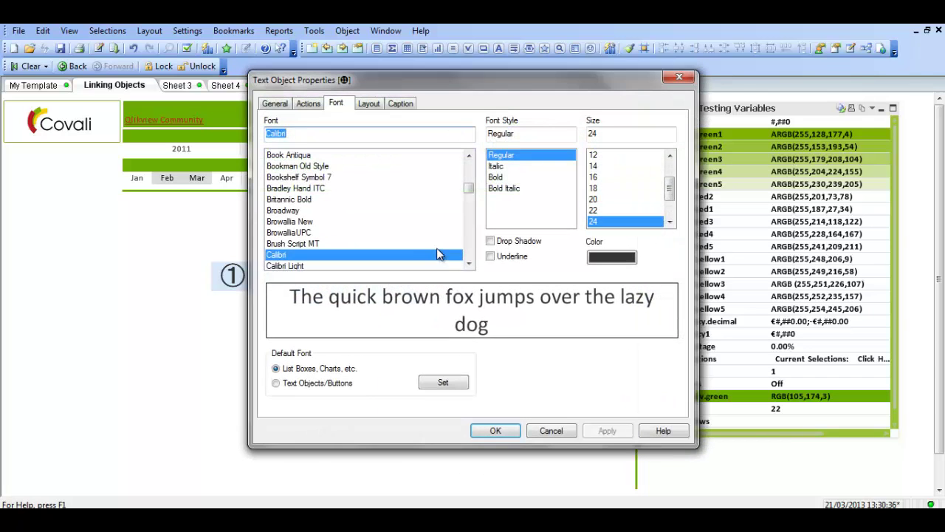
left_click(602, 257)
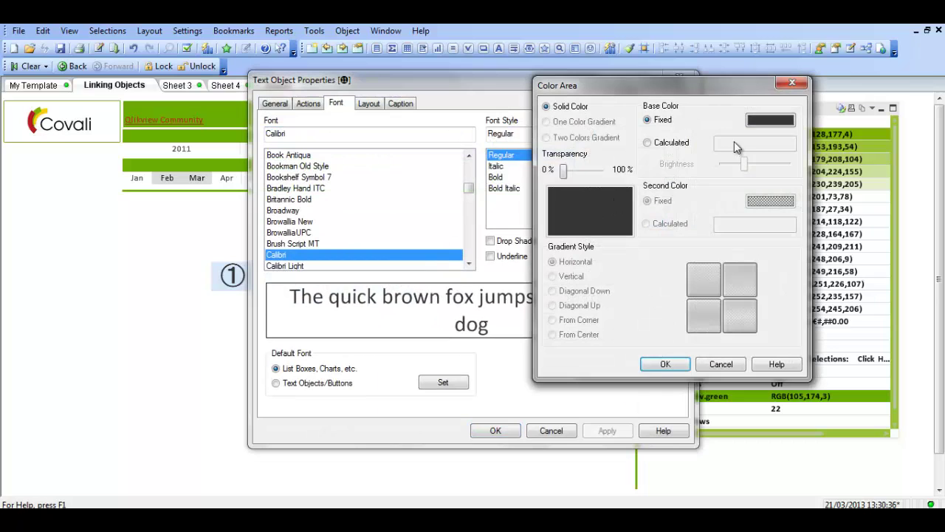
left_click(747, 121)
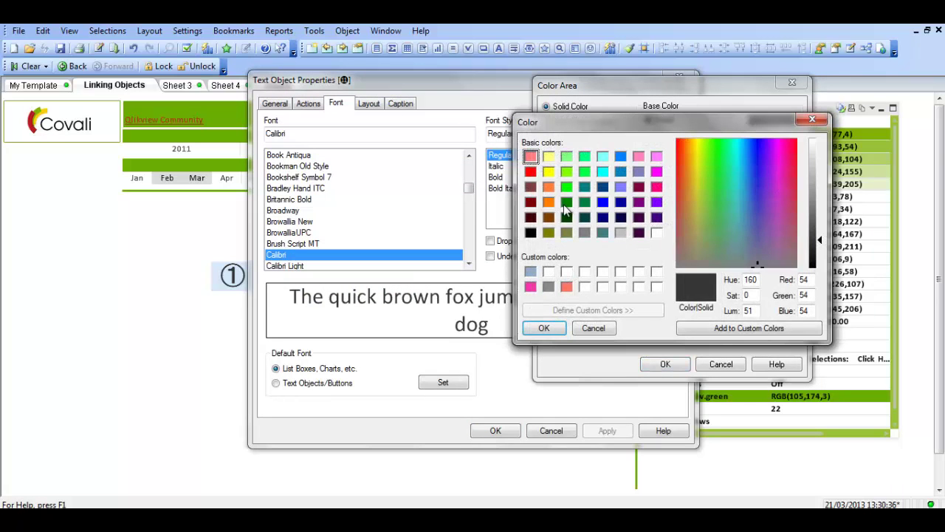
left_click(565, 203)
left_click(543, 328)
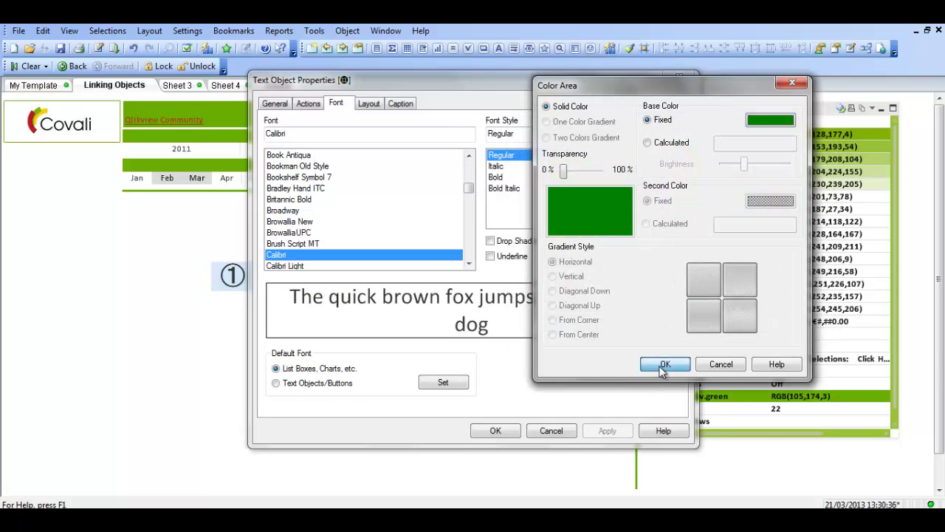
left_click(664, 364)
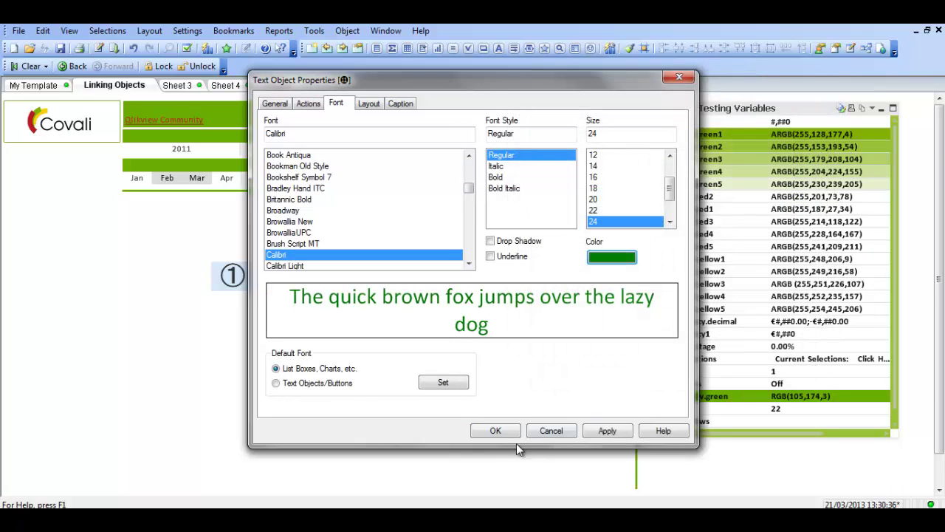
Make the eleven object's background fully transparent.
left_click(275, 104)
left_click_drag(279, 382, 376, 382)
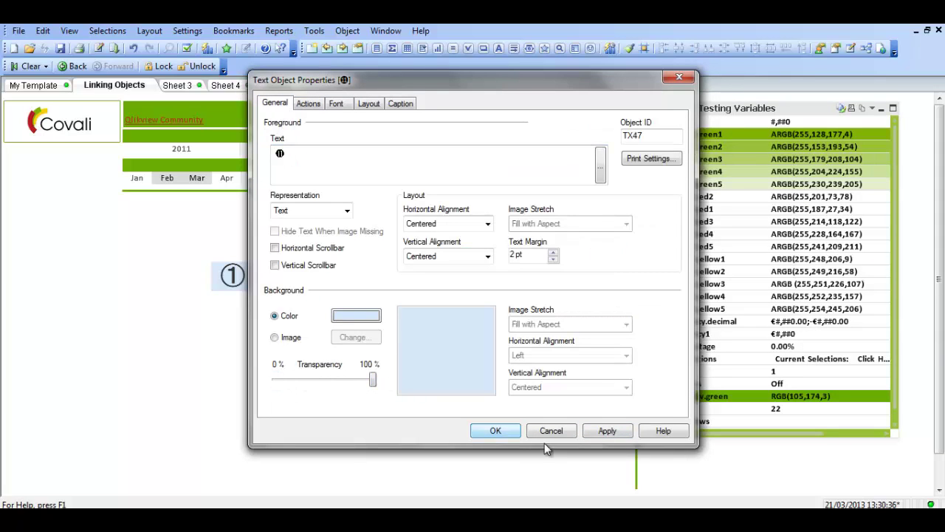
left_click(496, 431)
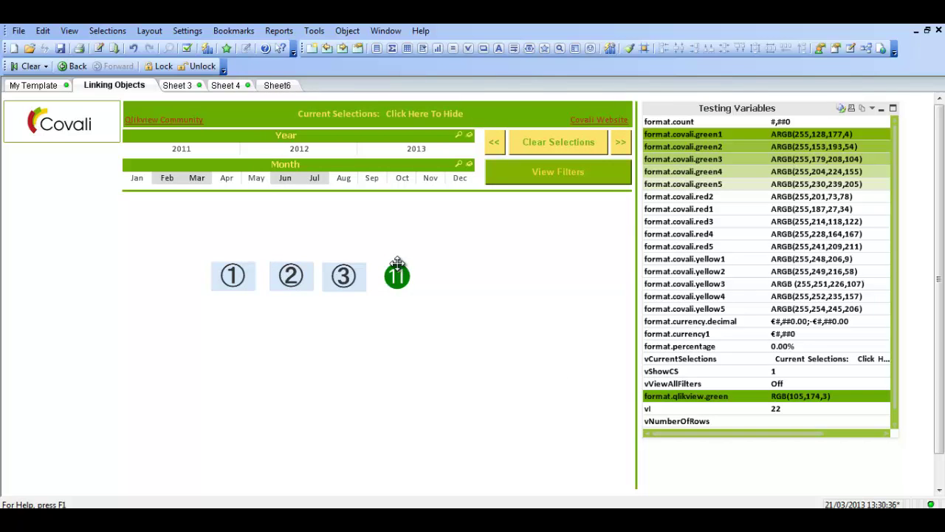
Move the green 11 object to the lower right and add an Activate Sheet click action.
left_click_drag(397, 264, 566, 441)
right_click(566, 440)
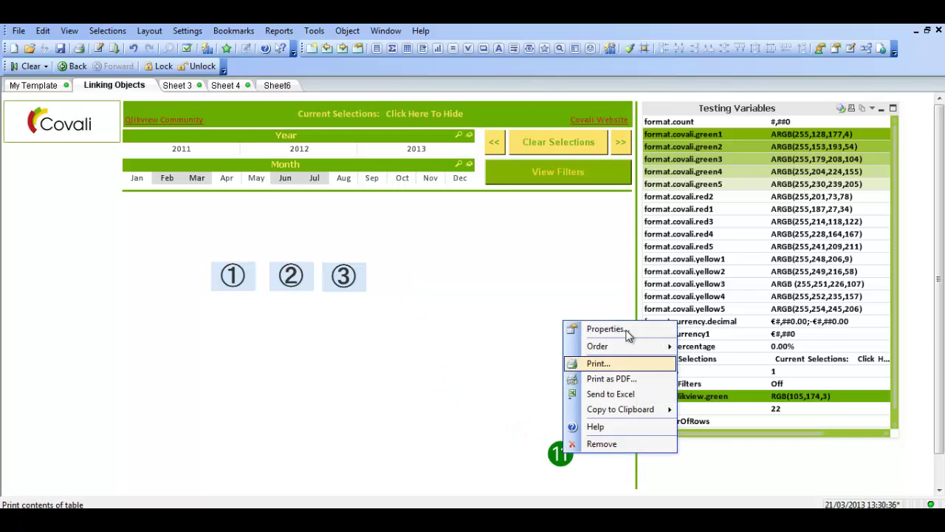
left_click(626, 334)
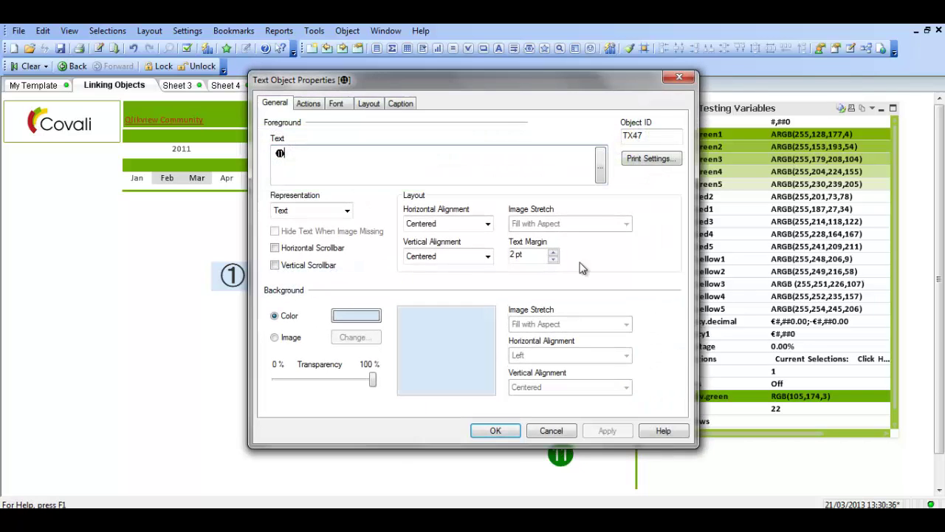
left_click(308, 104)
left_click(284, 211)
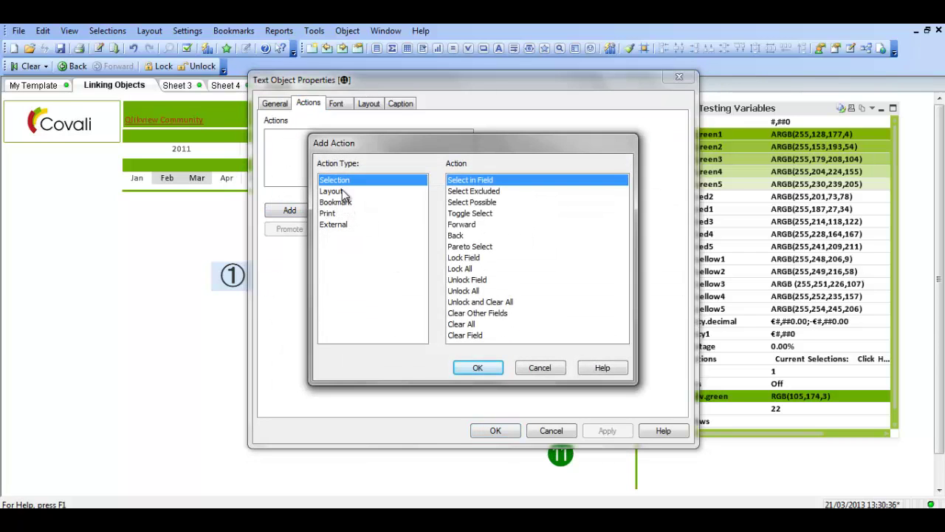
left_click(343, 192)
left_click(496, 192)
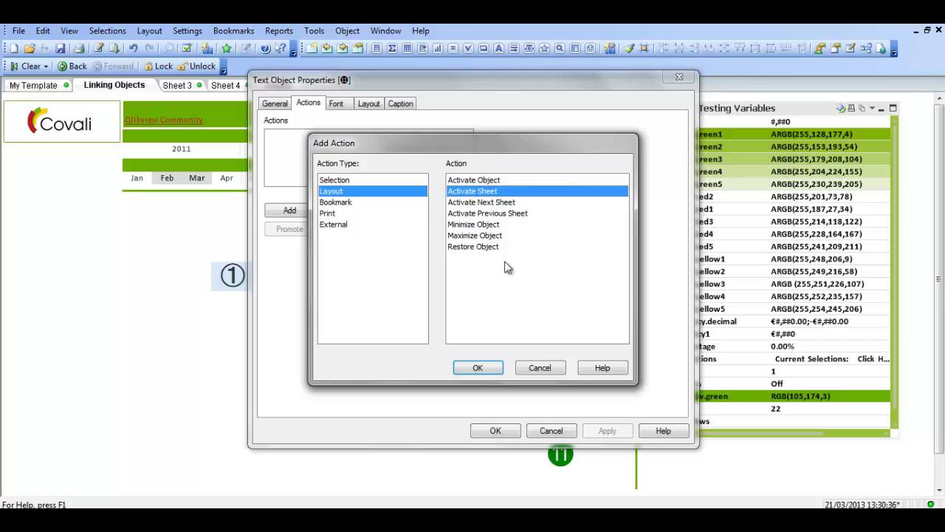
left_click(479, 369)
Target sheet SH01, then test the jump to My Template and return to Linking Objects.
left_click(515, 136)
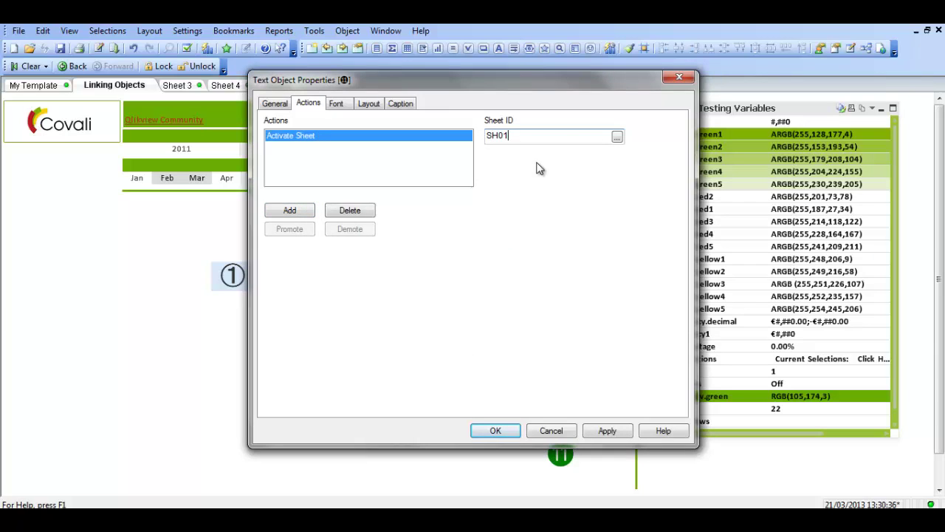
left_click(495, 431)
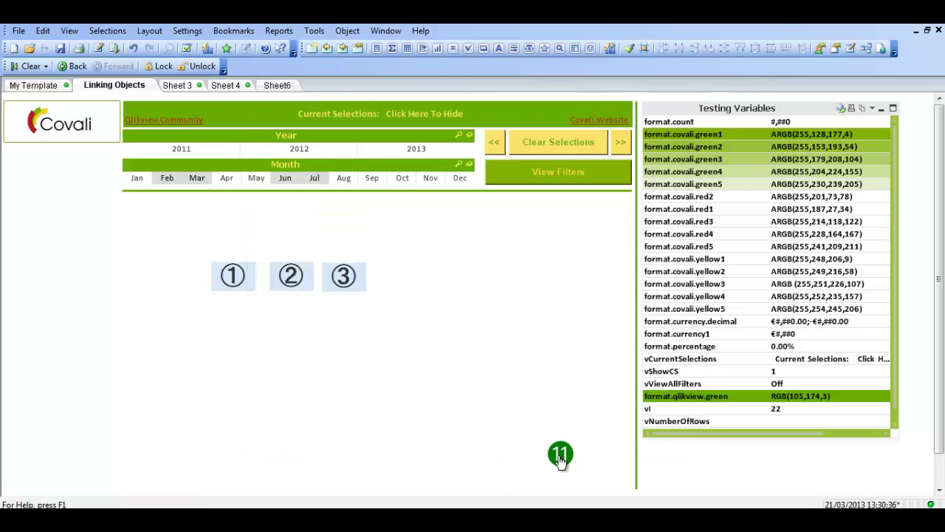
left_click(560, 455)
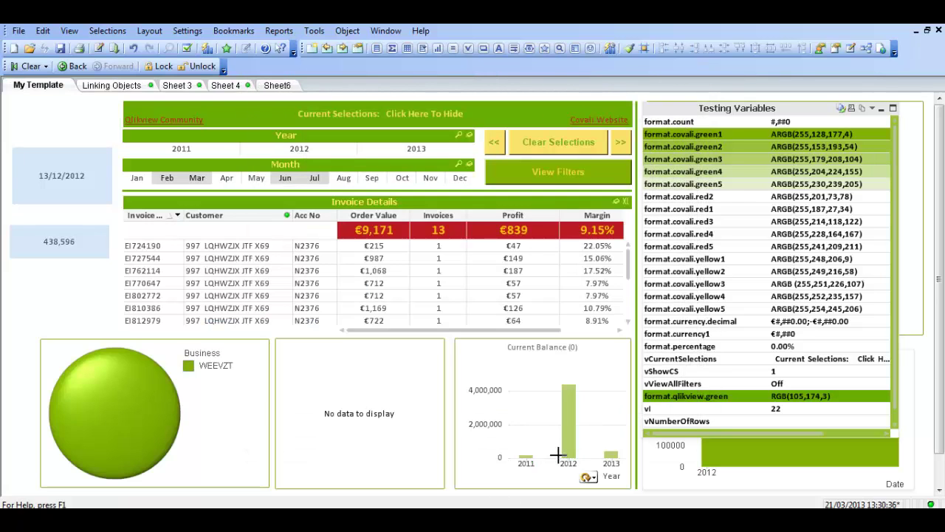
left_click(108, 86)
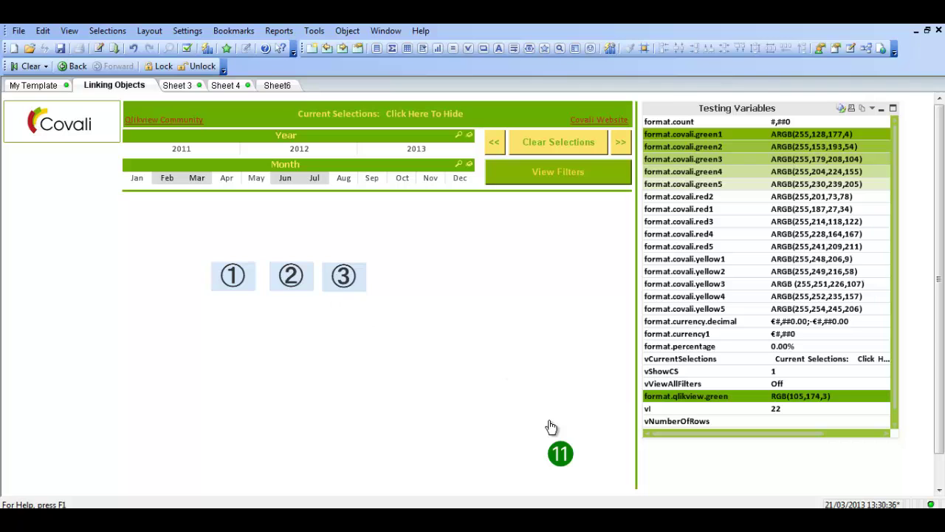
Browse Character Map fonts, trying Arabic Typesetting and Magneto.
key("alt+Tab")
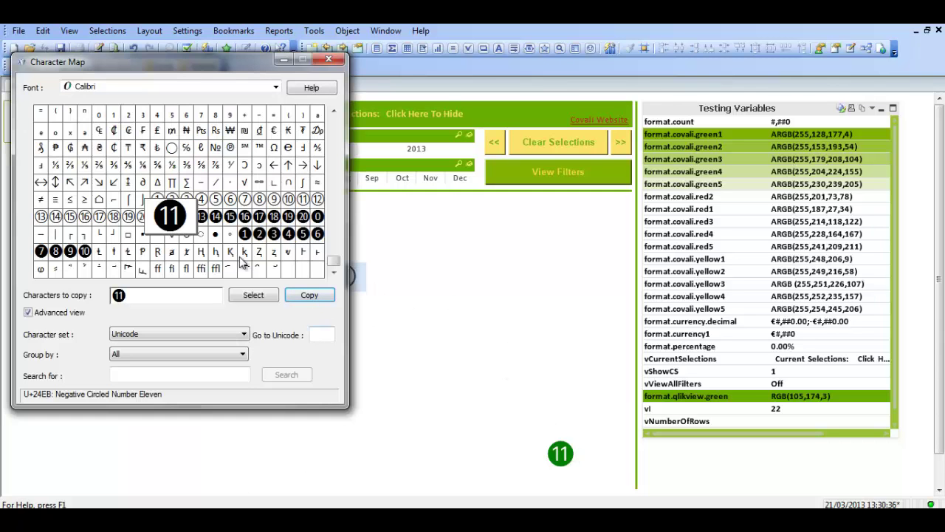
left_click(276, 86)
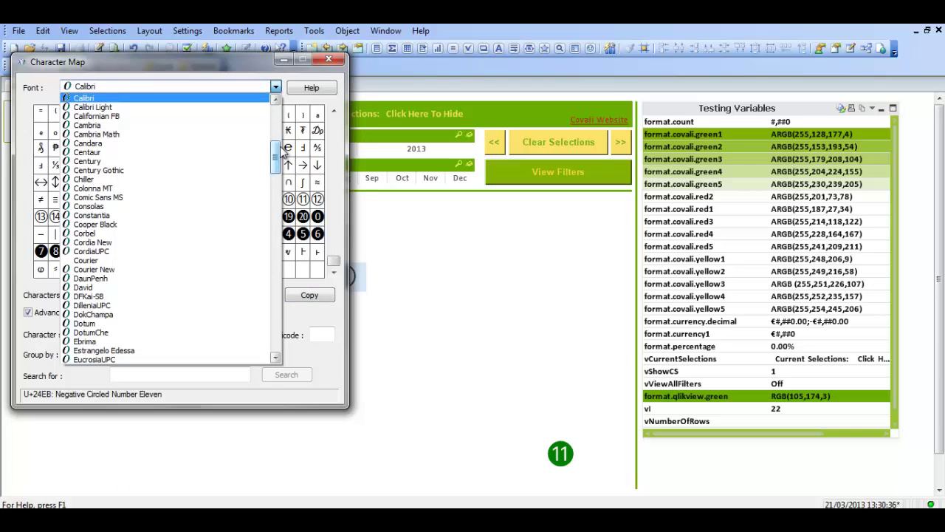
left_click_drag(276, 148, 274, 103)
left_click(177, 154)
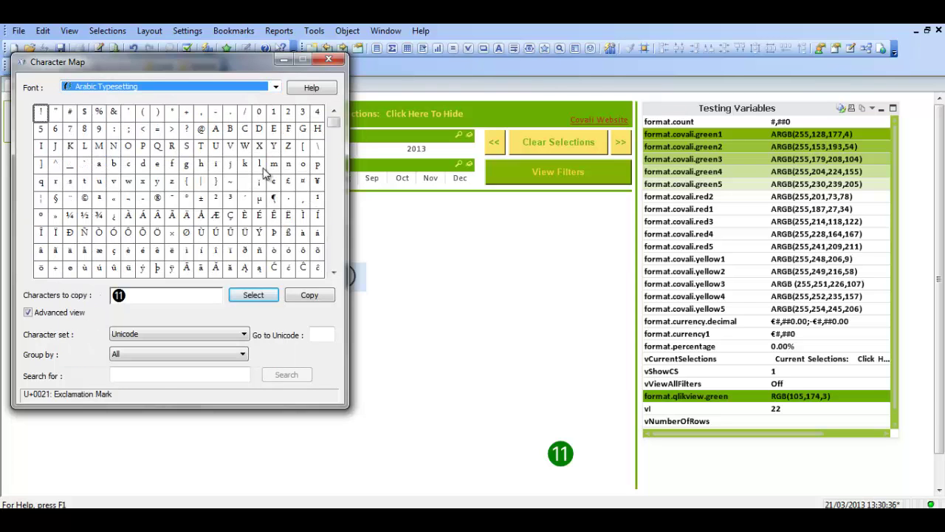
left_click_drag(333, 124, 356, 119)
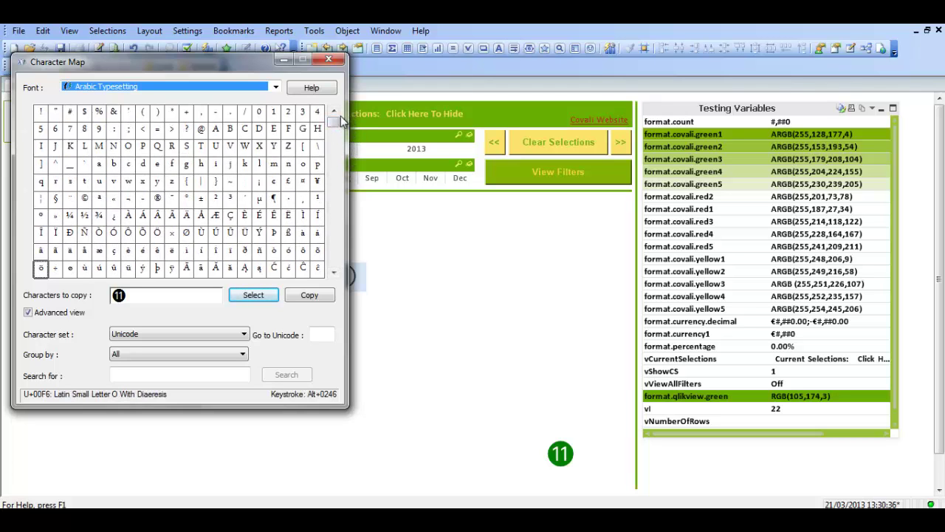
left_click(276, 87)
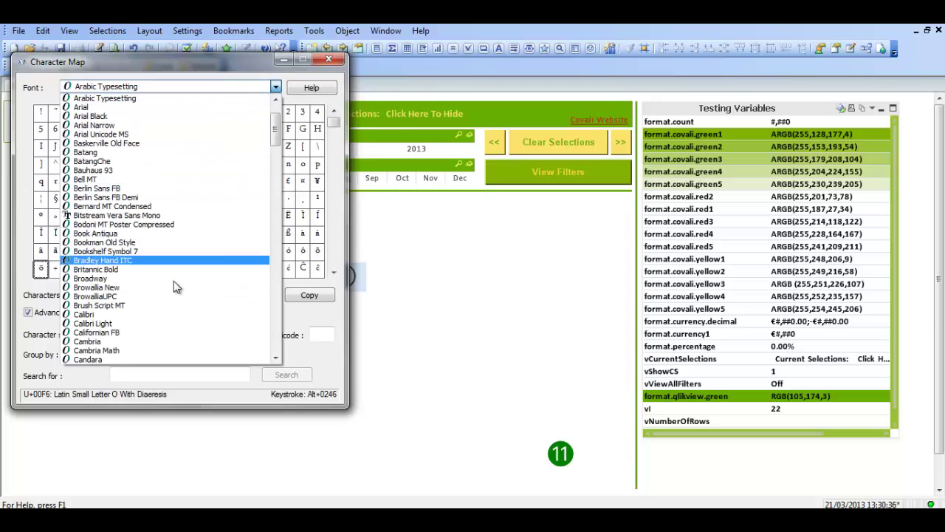
scroll(173, 286, "down", 15)
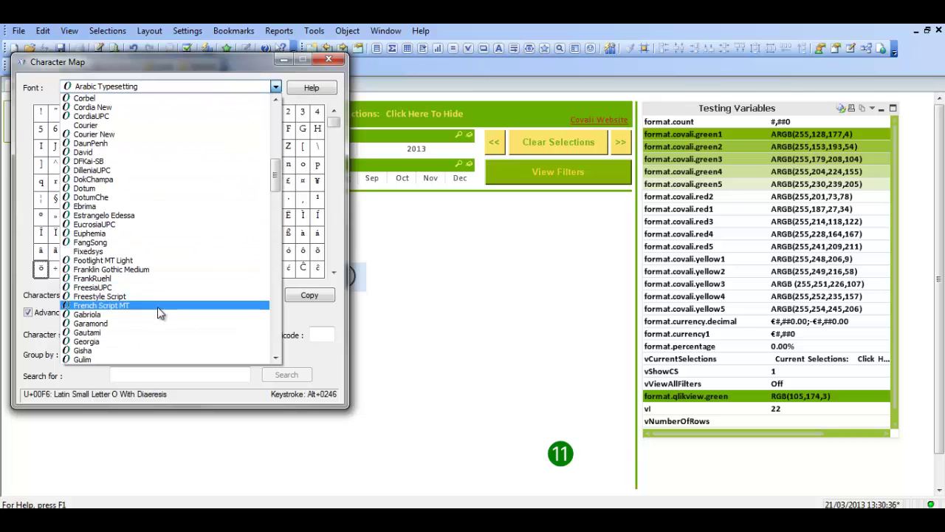
scroll(157, 307, "down", 10)
left_click(157, 306)
left_click(277, 87)
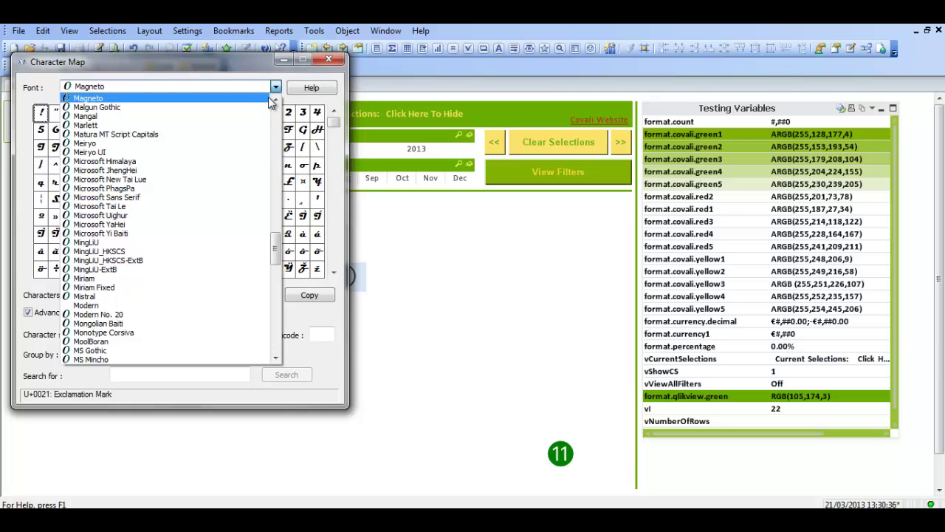
left_click_drag(279, 251, 279, 277)
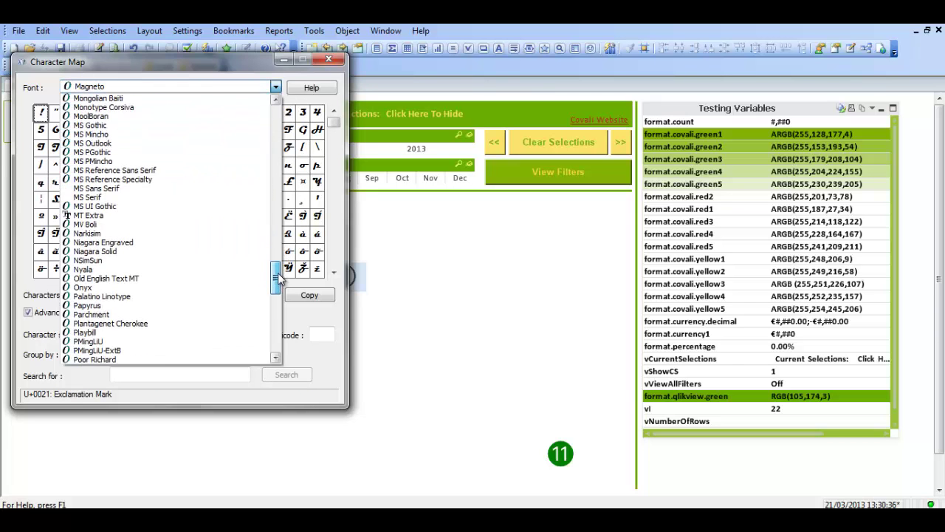
Add the MS Outlook two-people glyph (0x45) after the circled 11 and copy both.
left_click(127, 143)
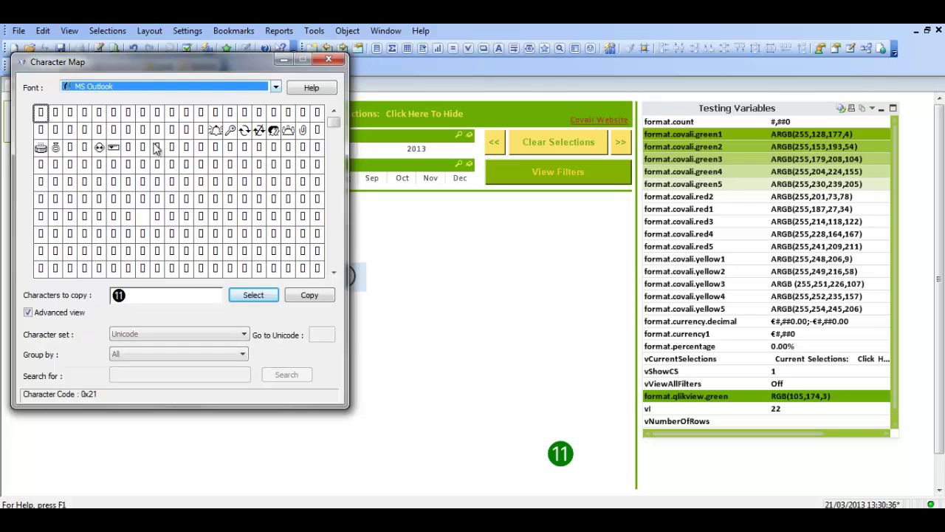
left_click(274, 131)
left_click(259, 296)
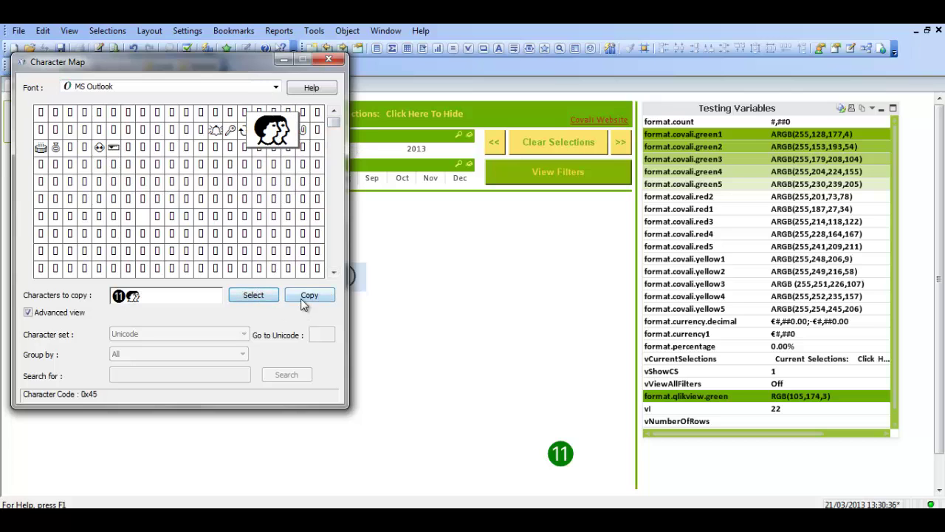
left_click(306, 297)
left_click(397, 285)
Move the ③ object up and right and delete the circled 3 from its text.
right_click(357, 282)
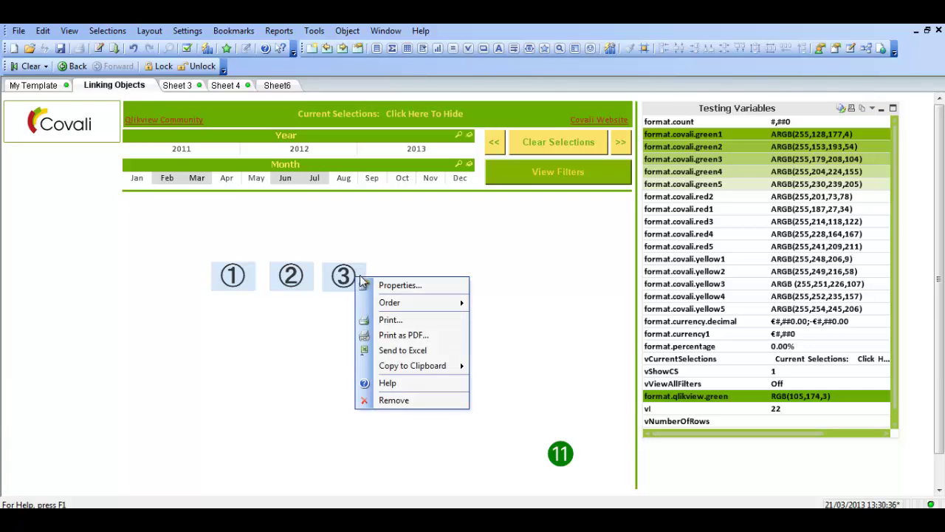
left_click_drag(349, 277, 511, 238)
right_click(504, 238)
left_click(545, 245)
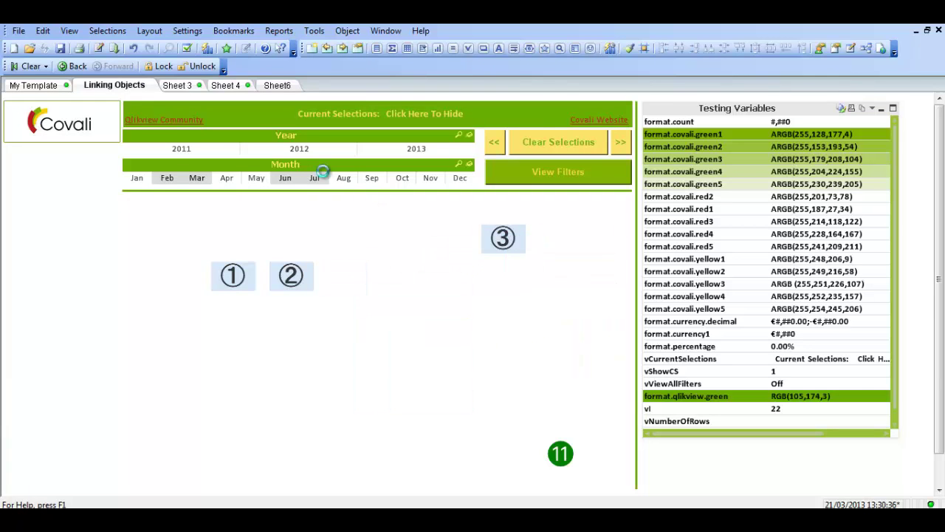
left_click(274, 104)
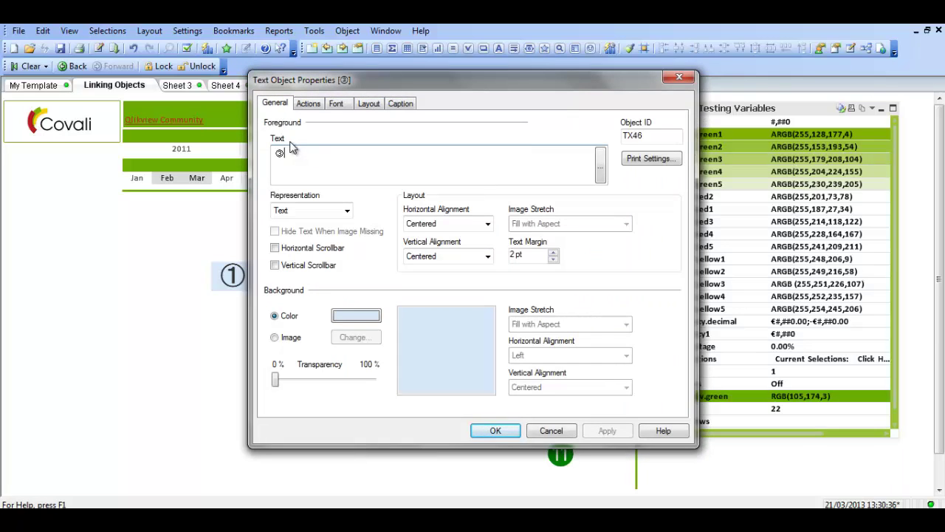
left_click_drag(289, 153, 267, 155)
right_click(291, 151)
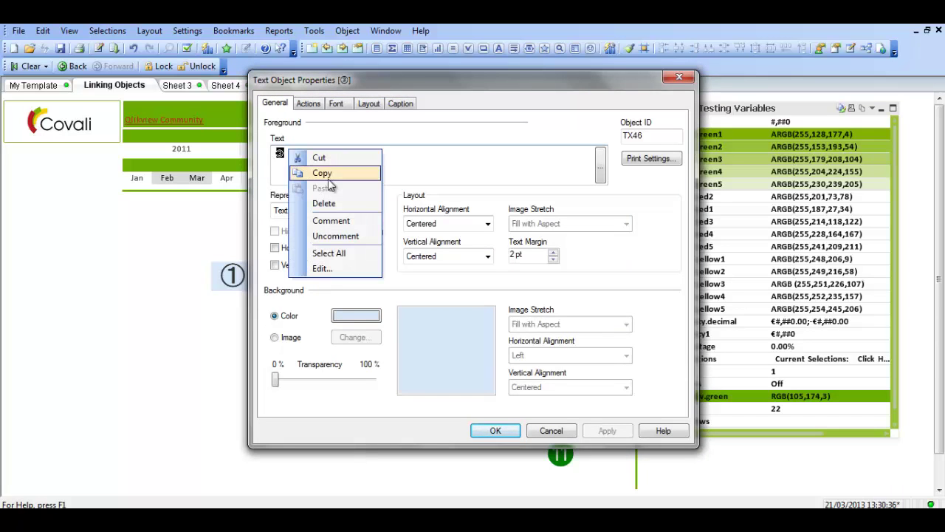
left_click(413, 175)
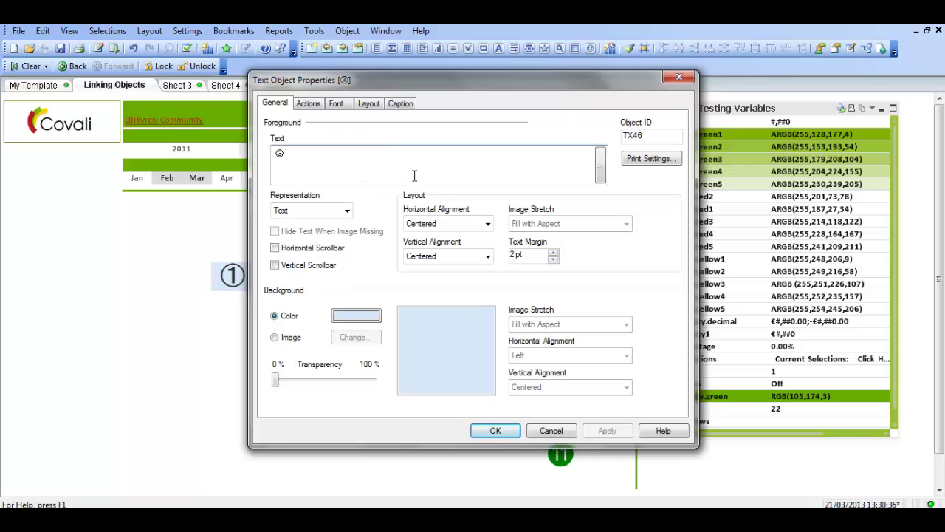
key("BackSpace")
left_click(495, 430)
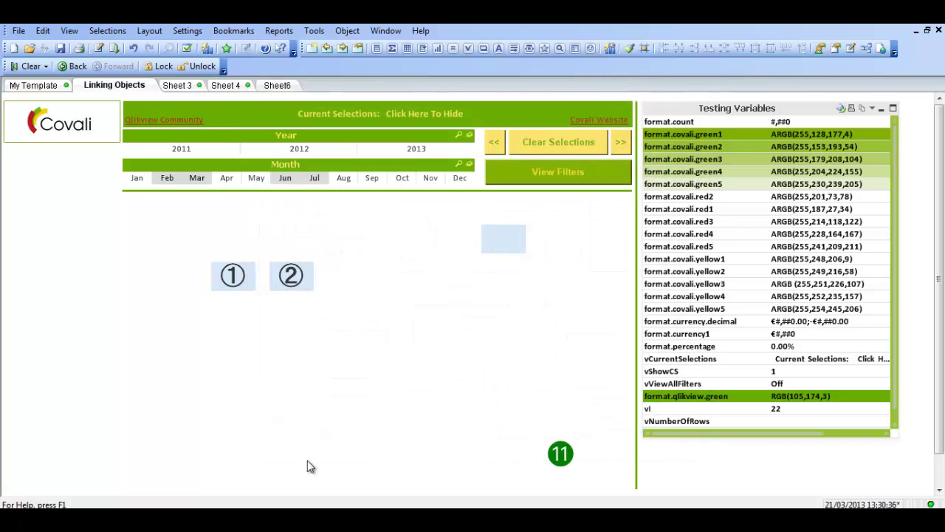
Remove the circled 11 in Character Map and copy only the two-people symbol.
key("alt+Tab")
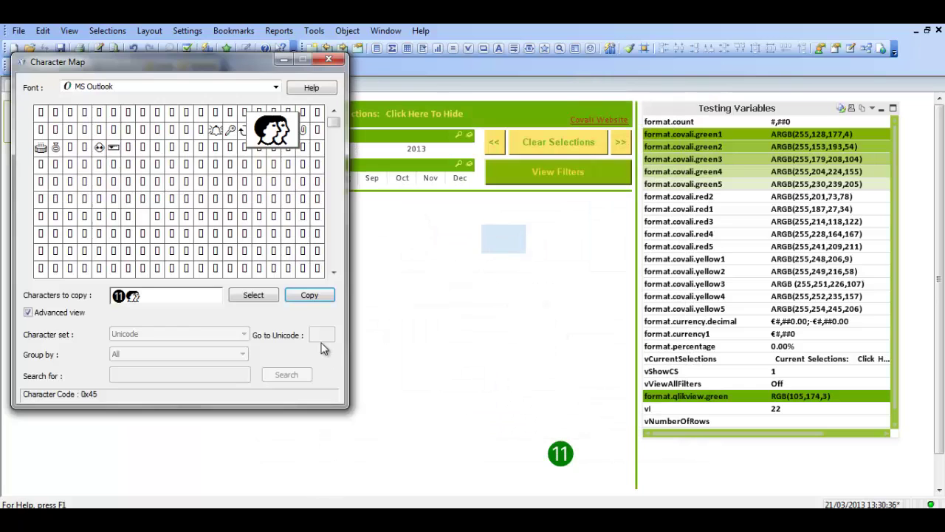
left_click(127, 297)
key("BackSpace")
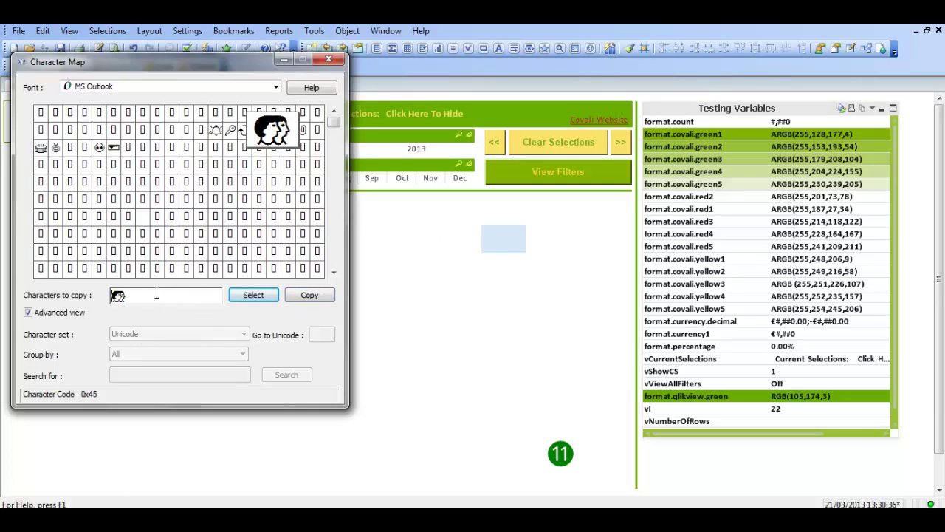
left_click(313, 296)
left_click(560, 252)
Paste the two-people symbol into the blank blue text object's text.
right_click(516, 248)
left_click(532, 248)
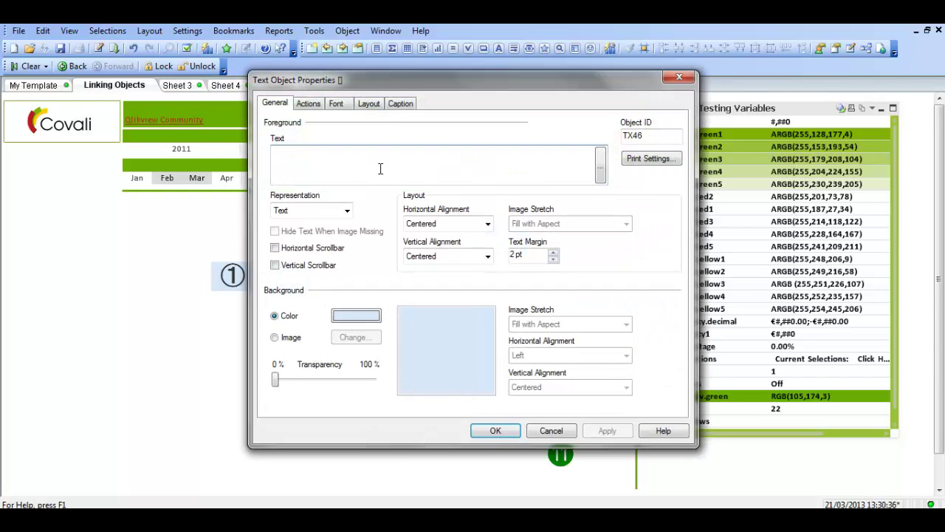
right_click(379, 169)
left_click(415, 206)
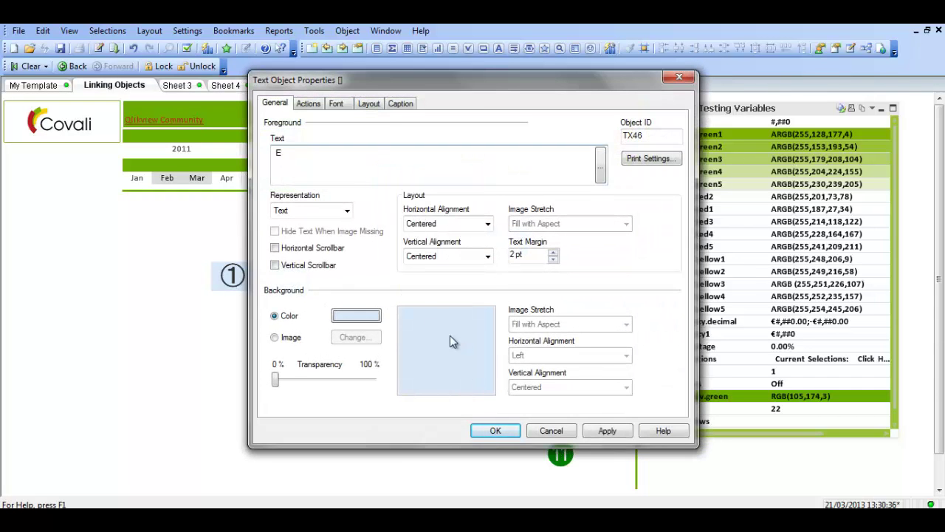
Set the TX46 text object's font to MS Outlook and apply it, revealing the two-people icon.
left_click(338, 107)
type("MS")
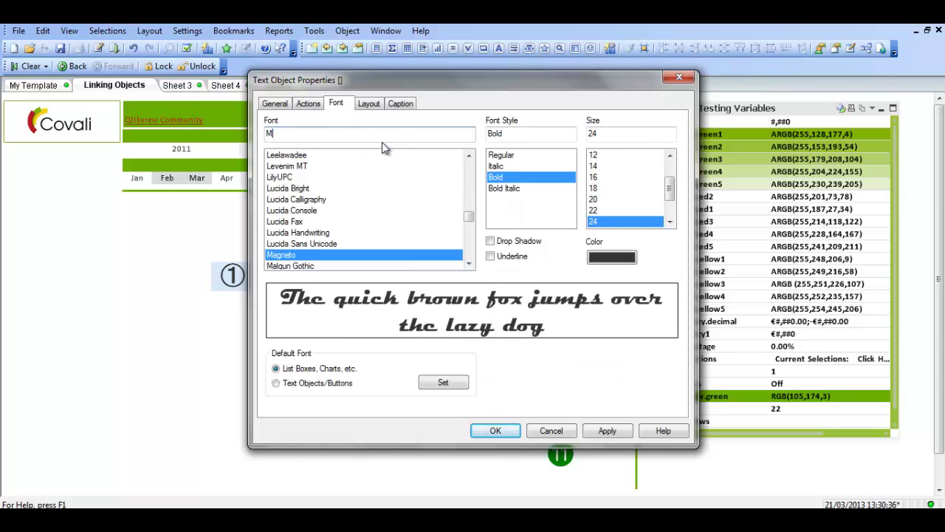
left_click(470, 265)
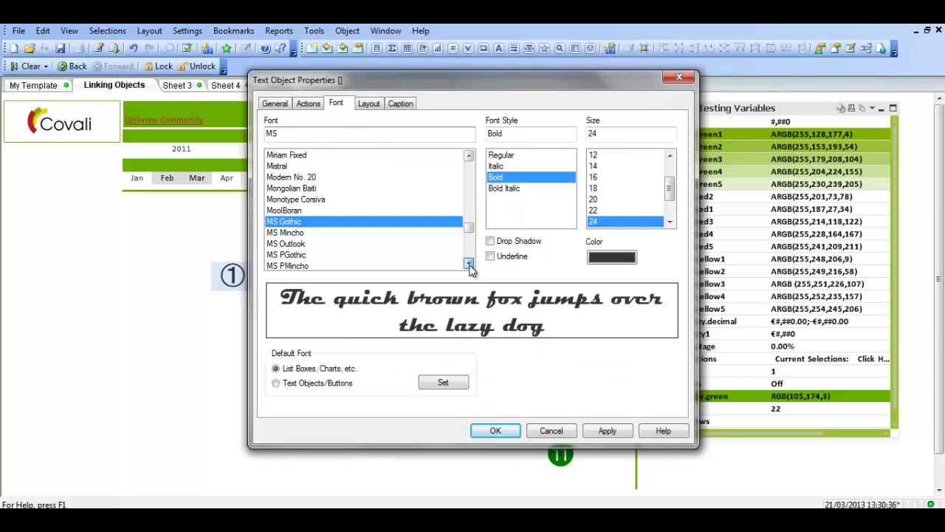
left_click(295, 244)
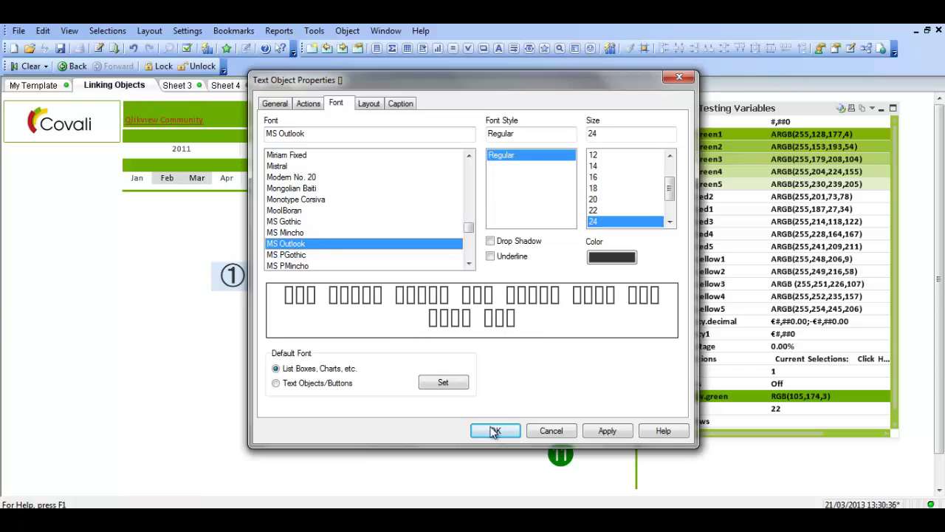
left_click_drag(538, 79, 301, 68)
left_click(371, 420)
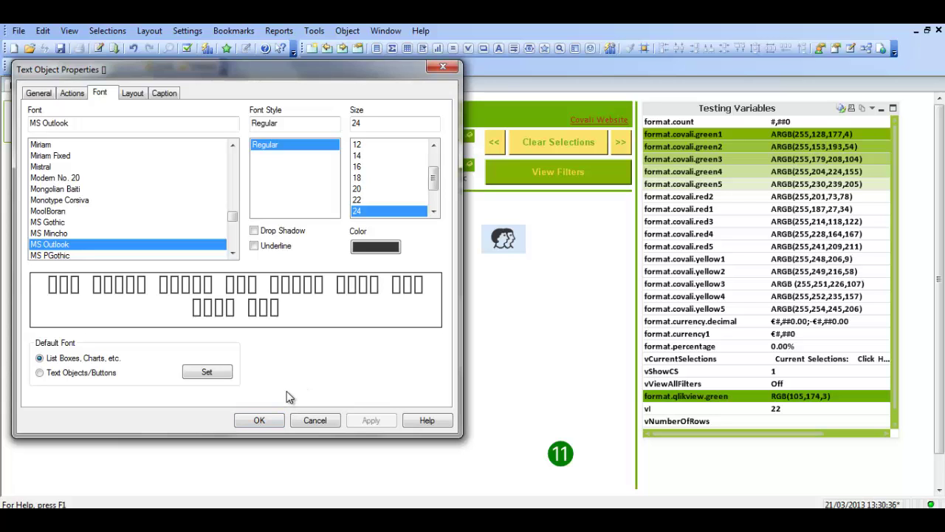
Change the icon's font colour to red, apply it, and close the properties.
left_click(370, 247)
left_click(777, 119)
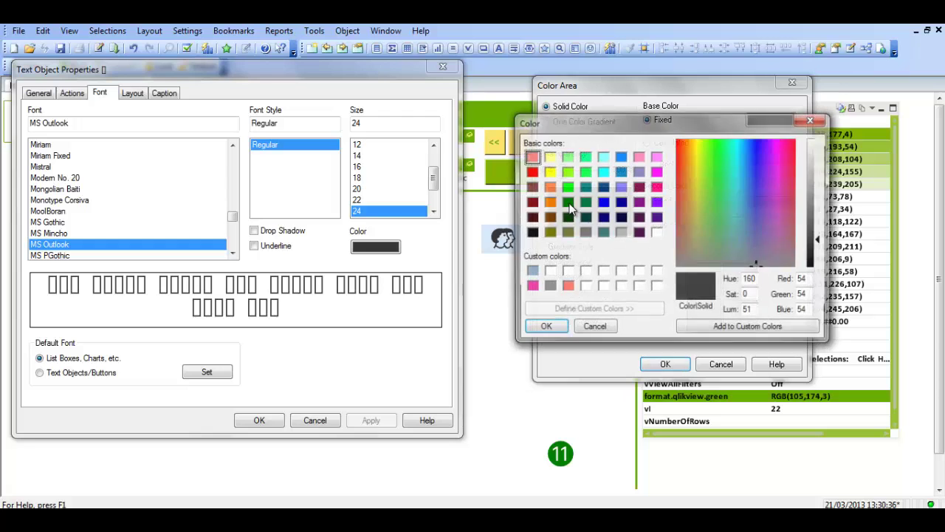
left_click(530, 172)
left_click(543, 327)
left_click(664, 364)
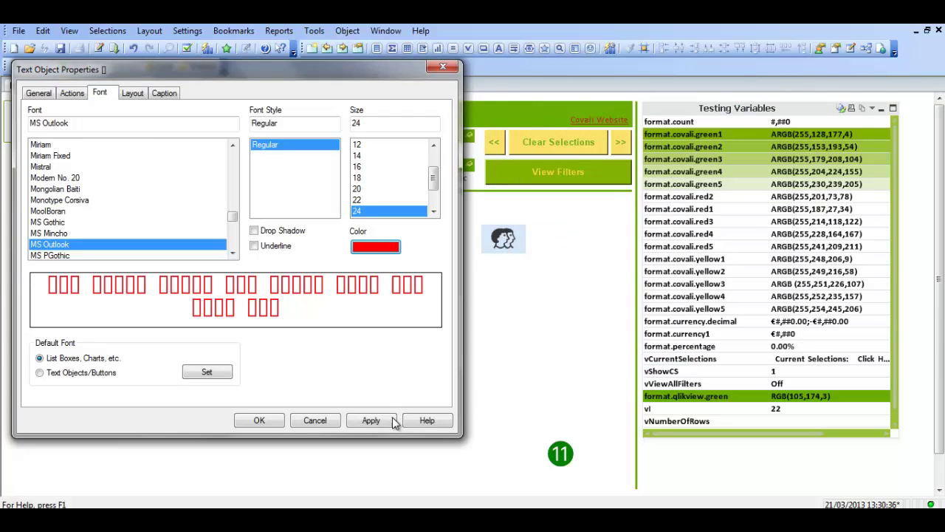
left_click(392, 420)
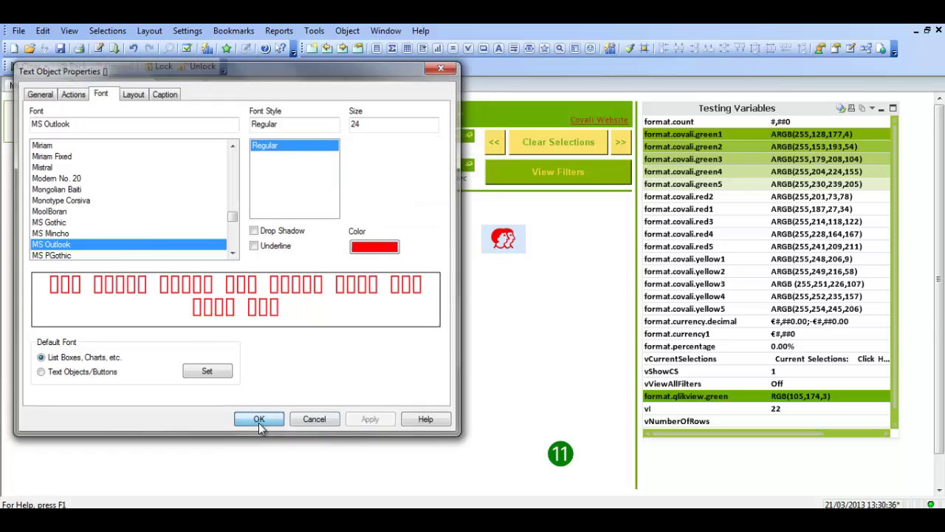
left_click(259, 420)
Set the red two-people icon's Background Transparency to 100% in its Properties.
right_click(507, 242)
left_click(532, 243)
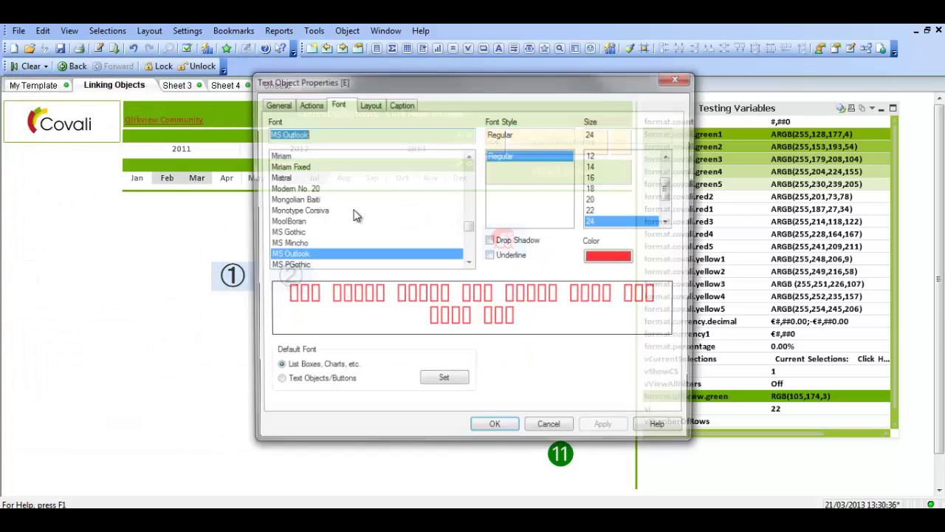
left_click(274, 104)
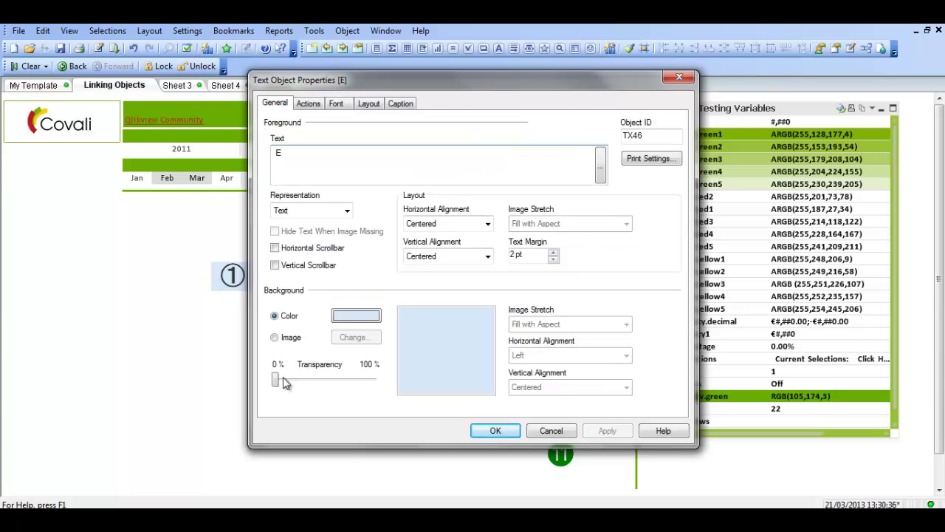
left_click(494, 430)
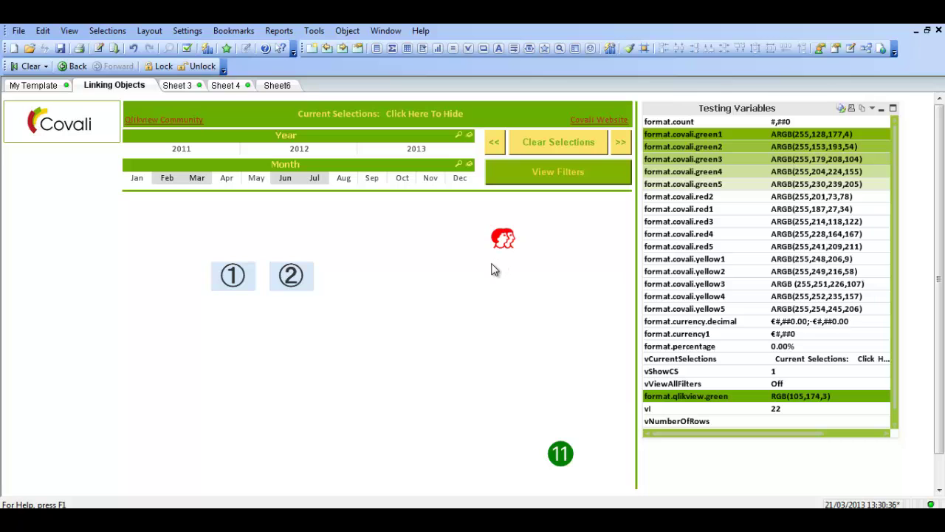
Test the green 11 button's jump to My Template, then show more MS Outlook glyphs in Character Map.
left_click(559, 455)
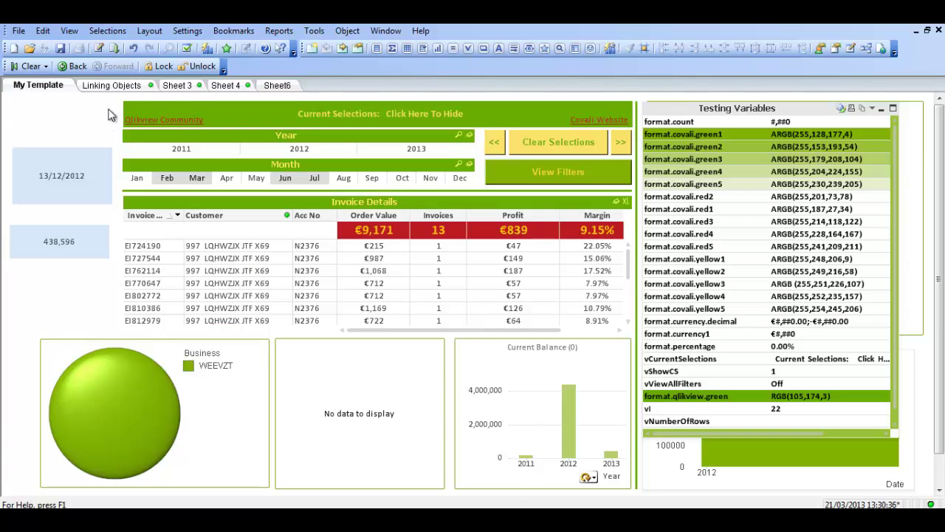
left_click(120, 88)
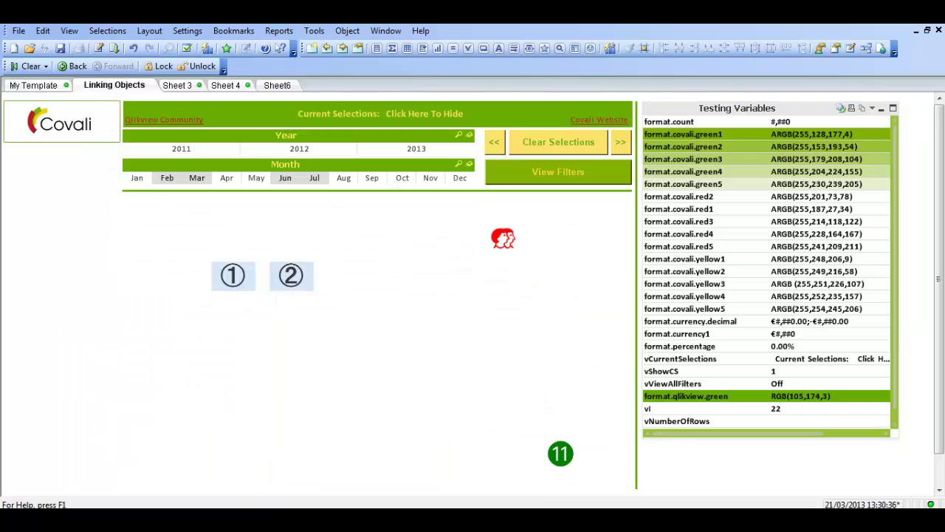
mouse_move(319, 531)
left_click(319, 450)
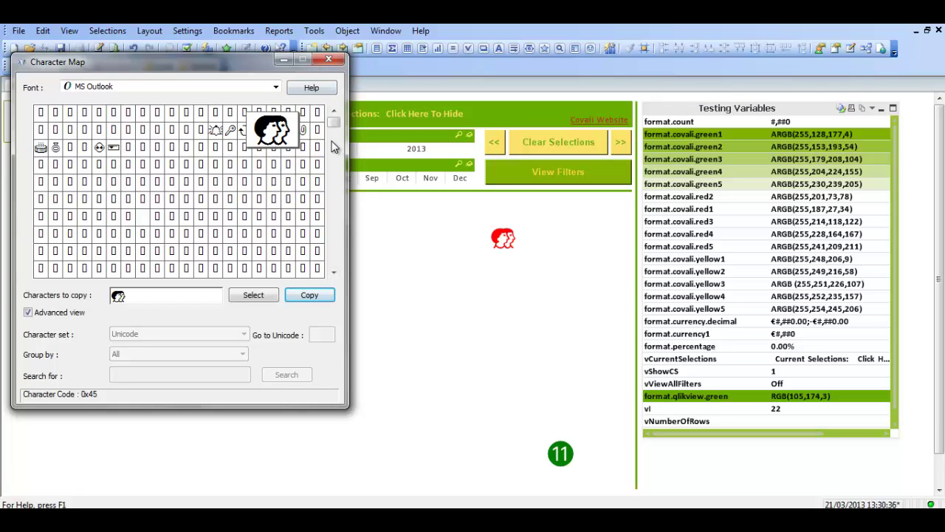
left_click_drag(333, 122, 337, 273)
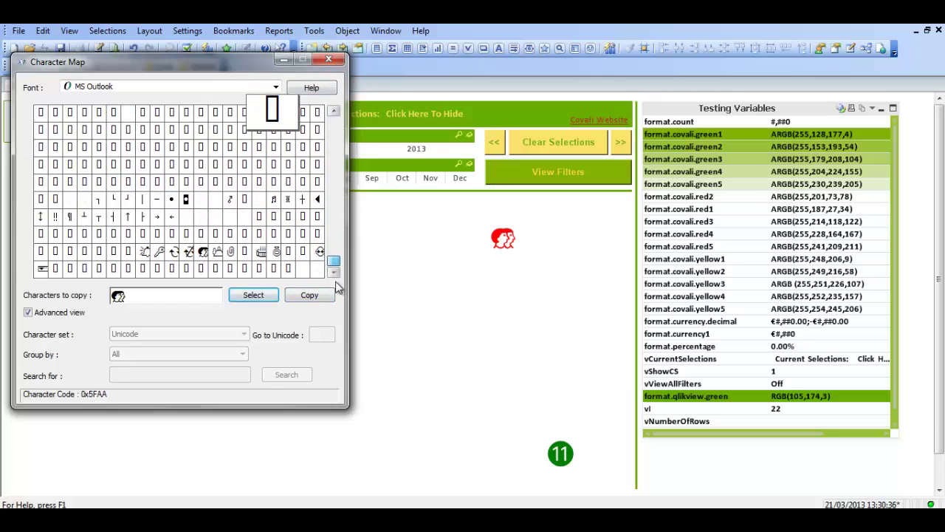